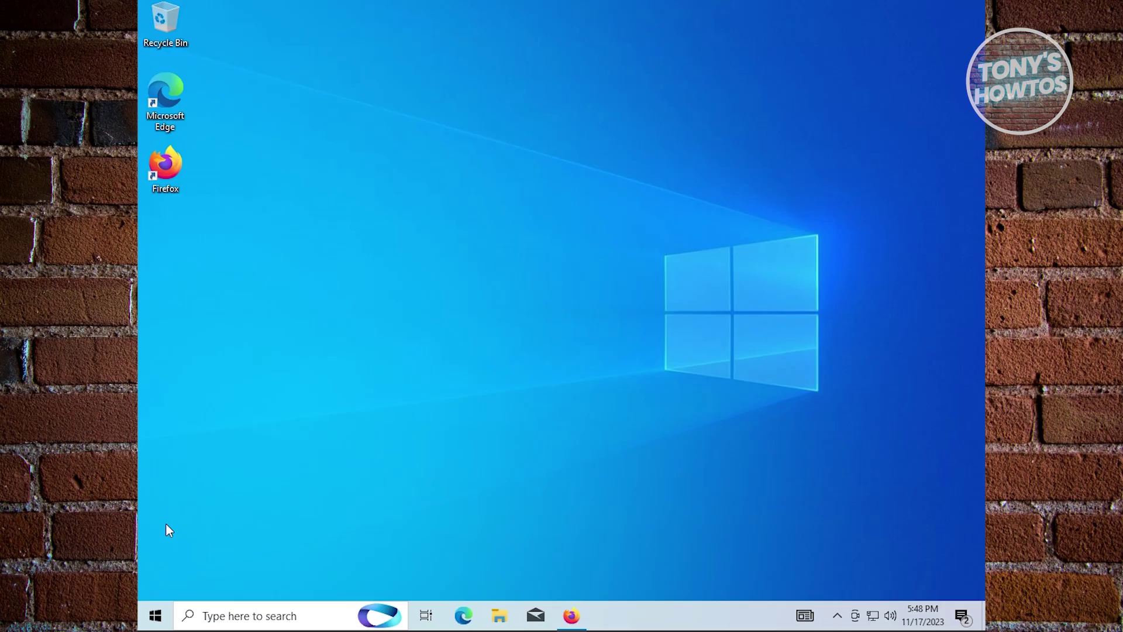
Bring back the WSABuilds GitHub page and follow the Latest Stable Builds Windows 10 x64 download link
left_click(579, 617)
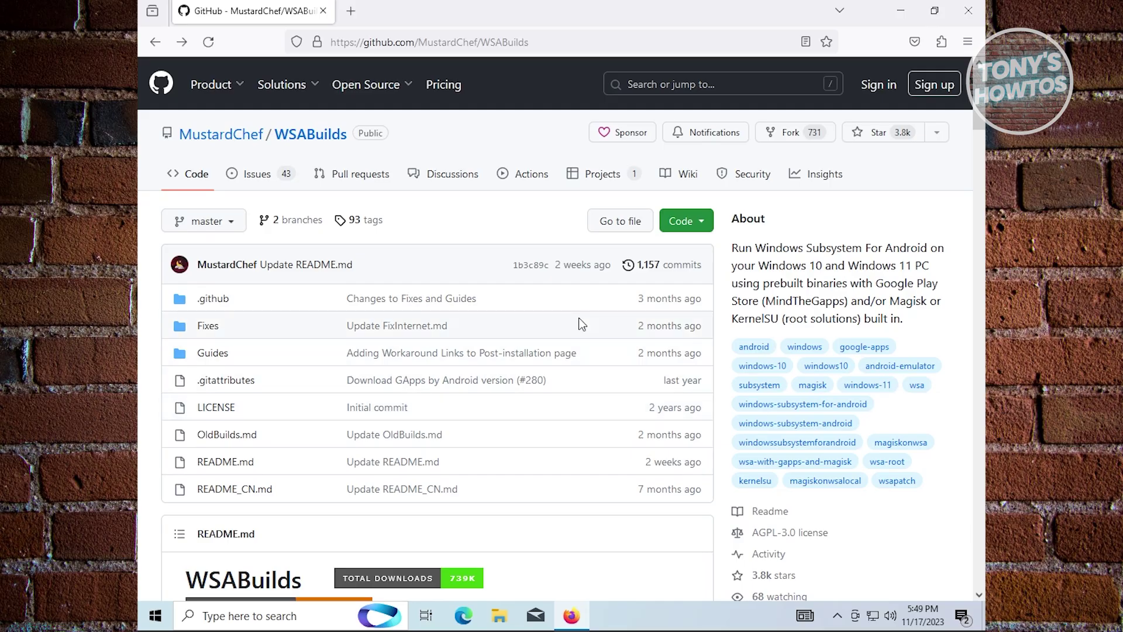
scroll(581, 320, "down", 3)
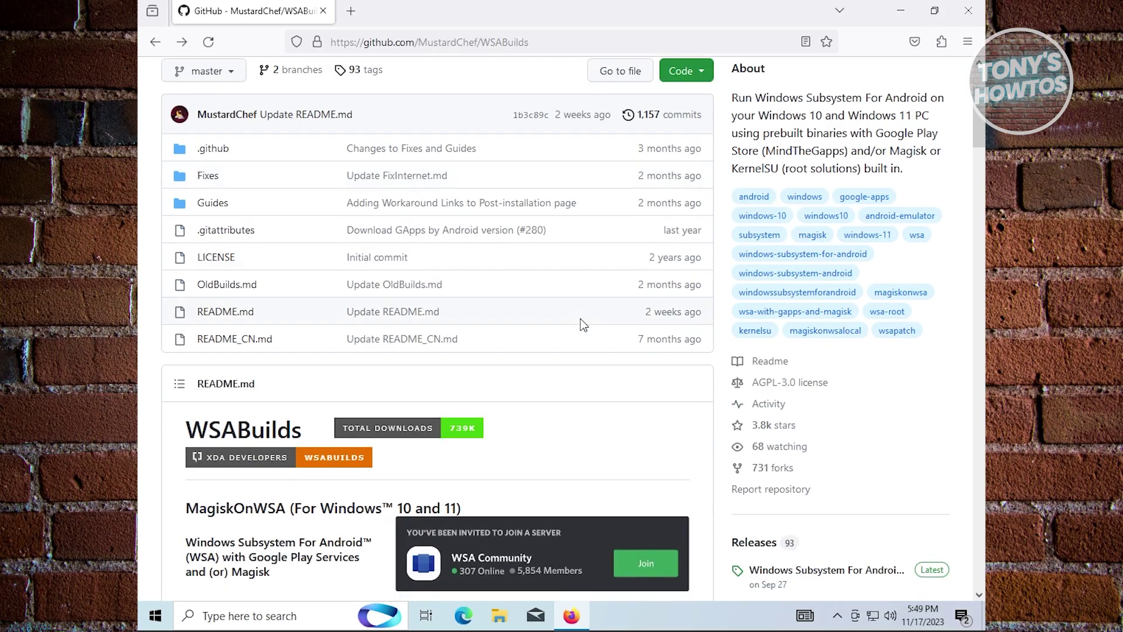
scroll(581, 320, "up", 3)
scroll(539, 344, "down", 5)
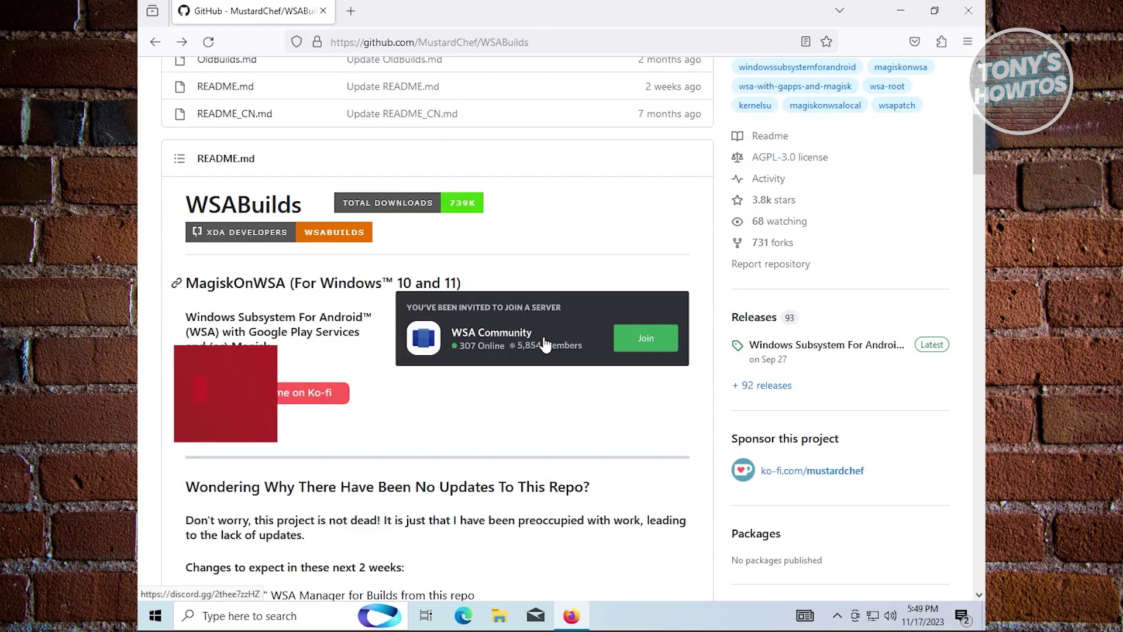
scroll(544, 342, "down", 6)
scroll(545, 345, "down", 7)
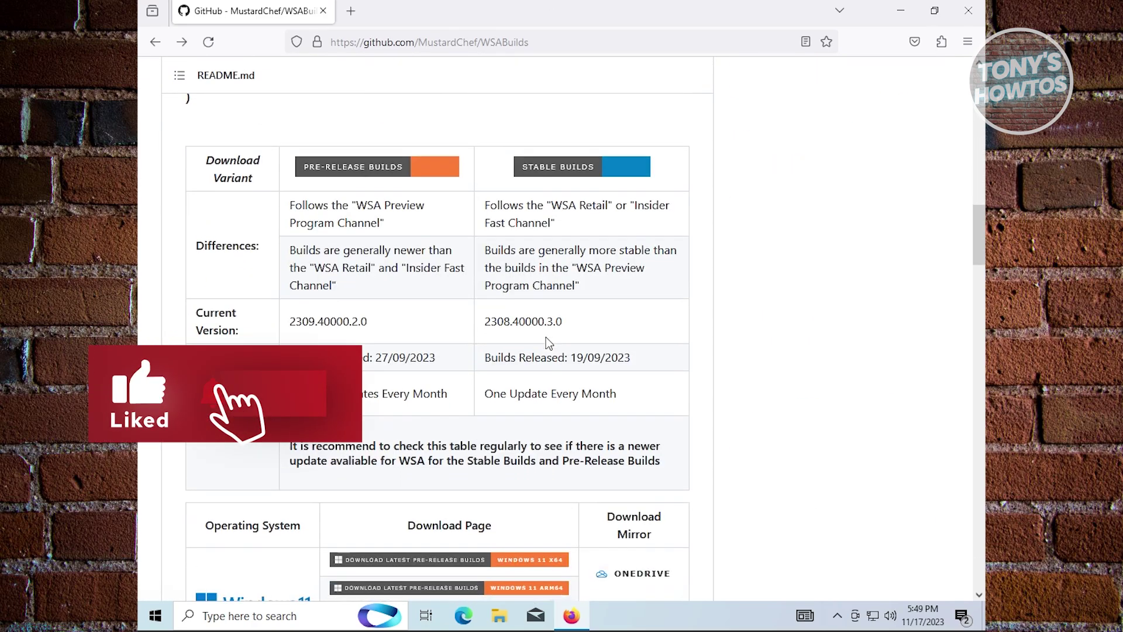
scroll(531, 454, "down", 3)
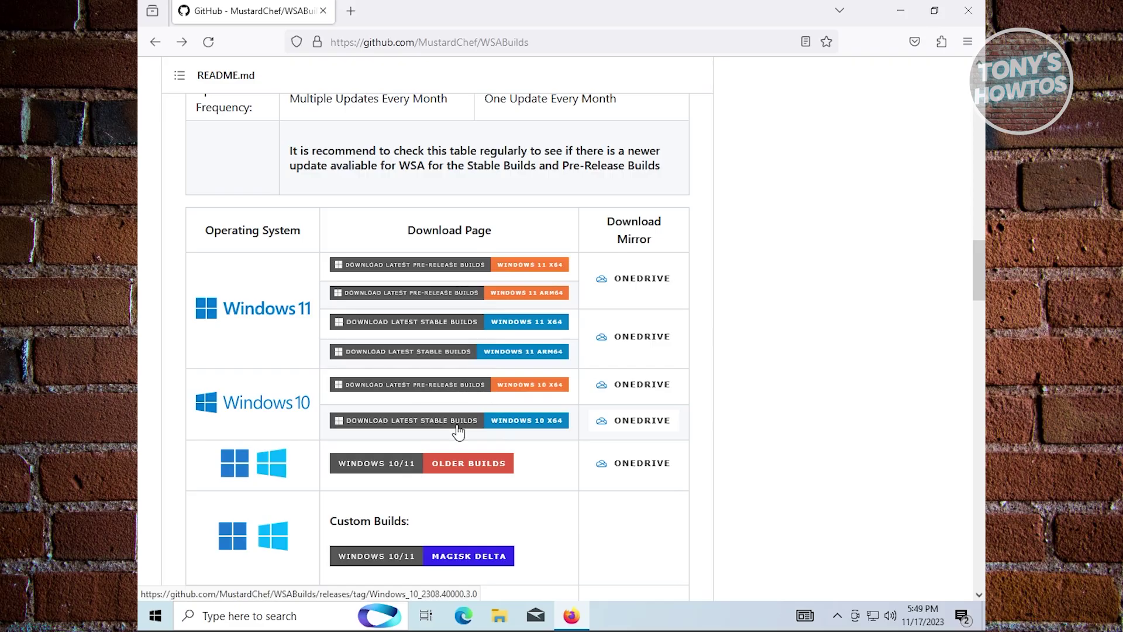
left_click(402, 430)
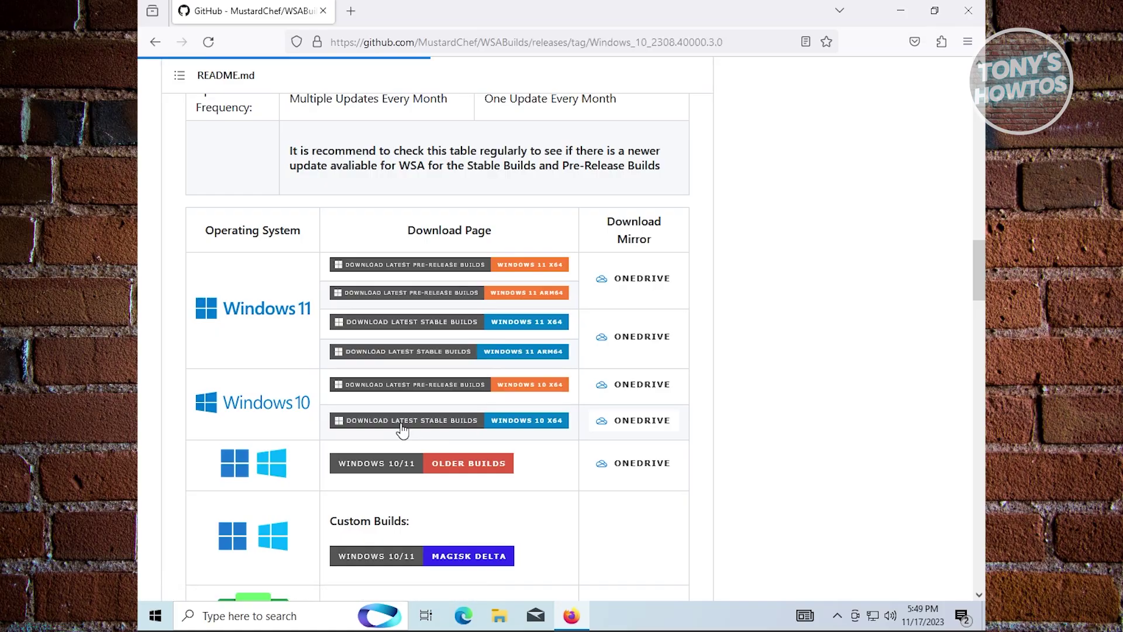
Scroll the Windows_10_2308.40000.3.0 release page down to its 10-file Assets list
scroll(526, 368, "down", 20)
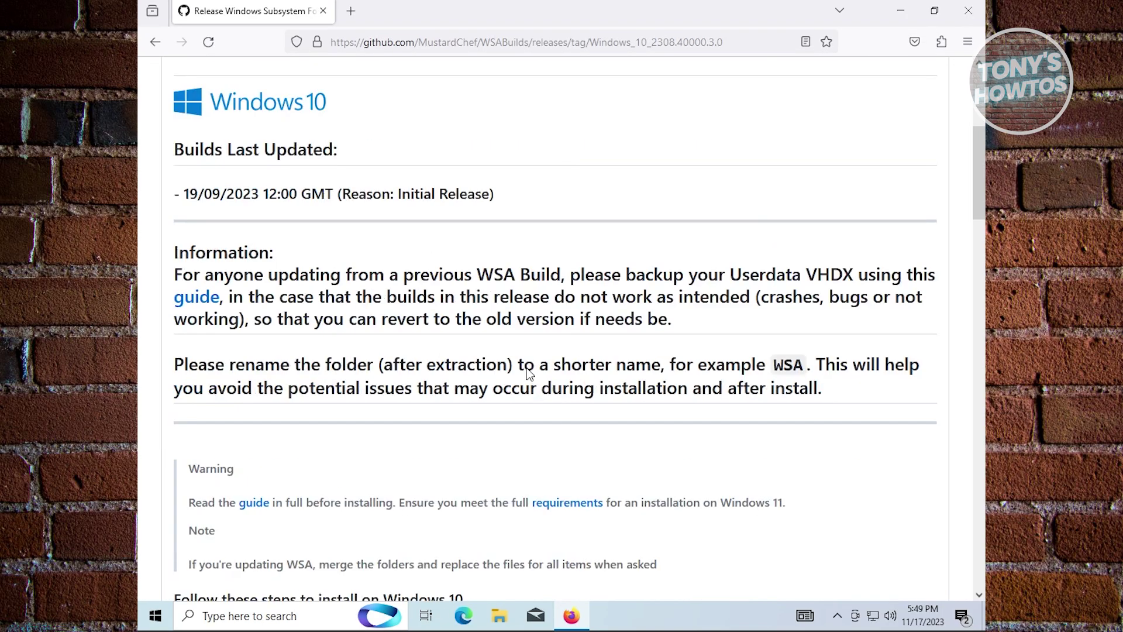
scroll(528, 367, "down", 20)
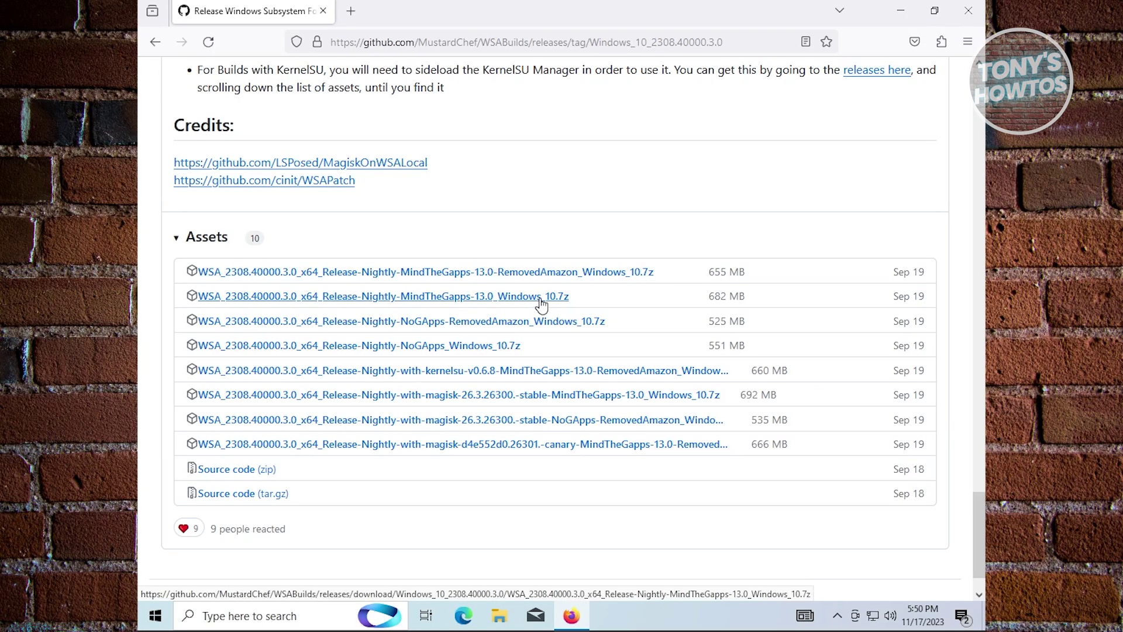
Download the 655 MB MindTheGapps-RemovedAmazon Windows_10 .7z, show it in its folder, and minimize Firefox
left_click(492, 281)
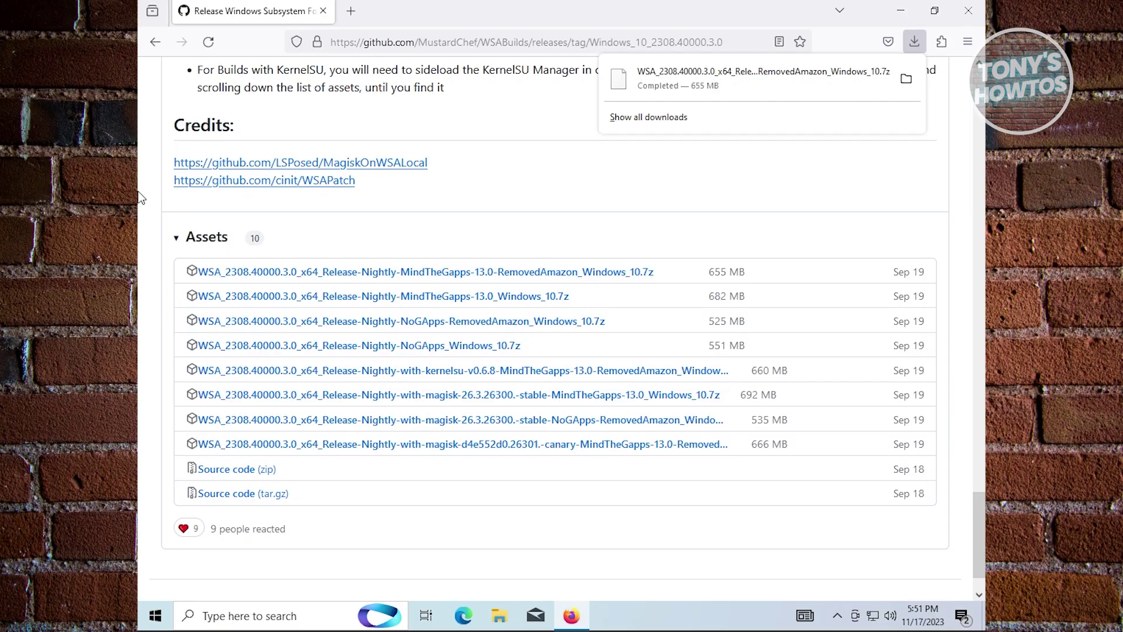
left_click(906, 79)
left_click(904, 16)
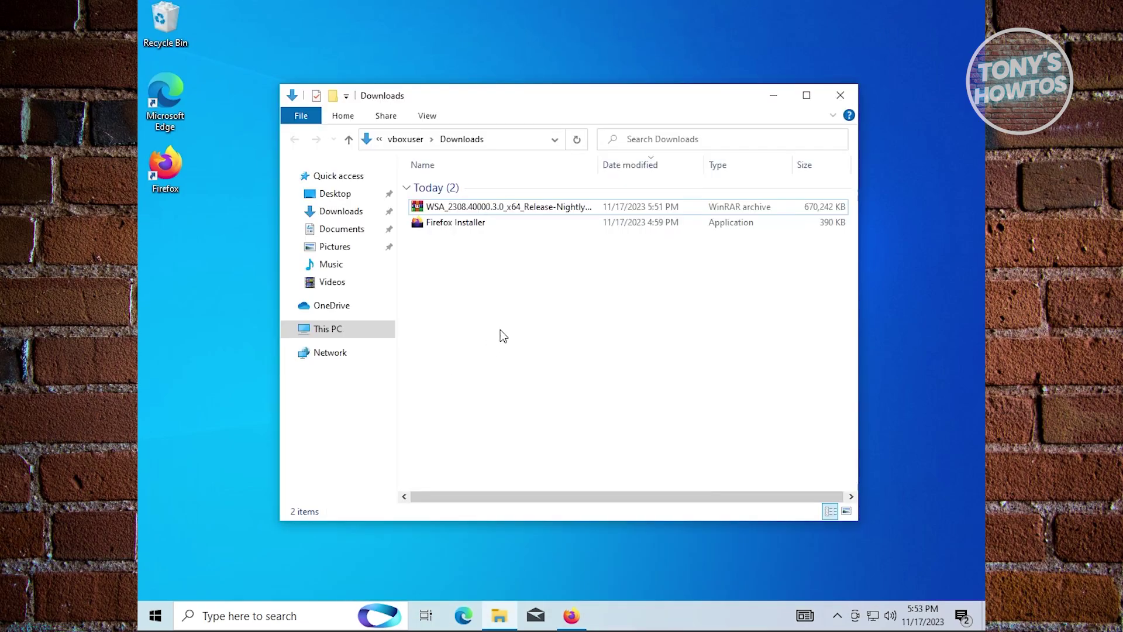
Open the WSA .7z archive in WinRAR, dismiss the nag window, and extract it into Downloads
double_click(424, 207)
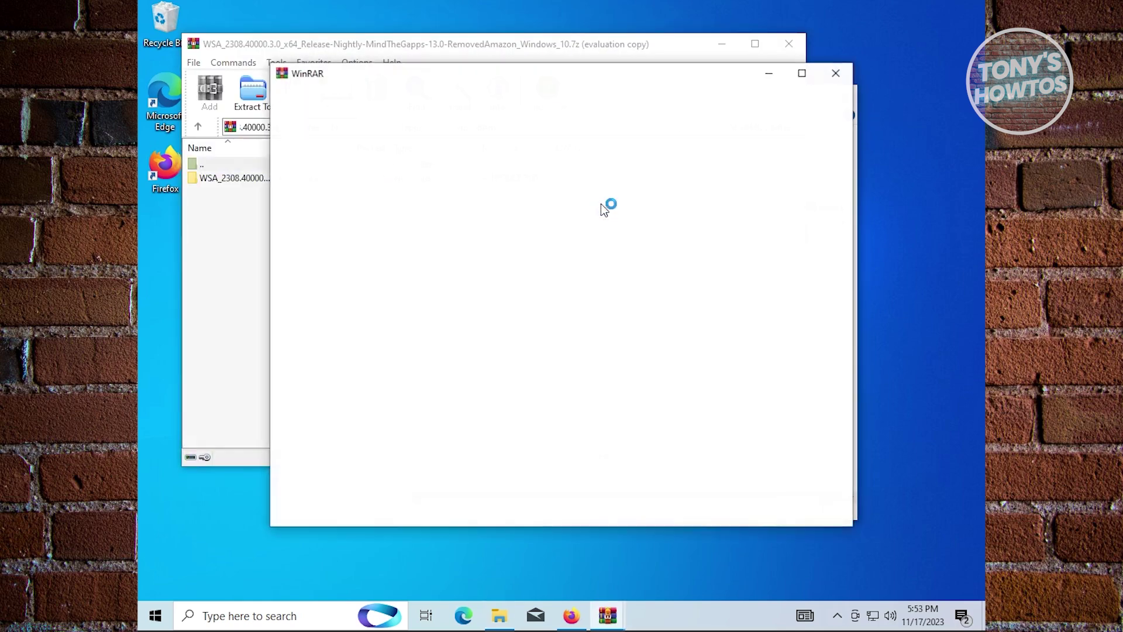
left_click(842, 74)
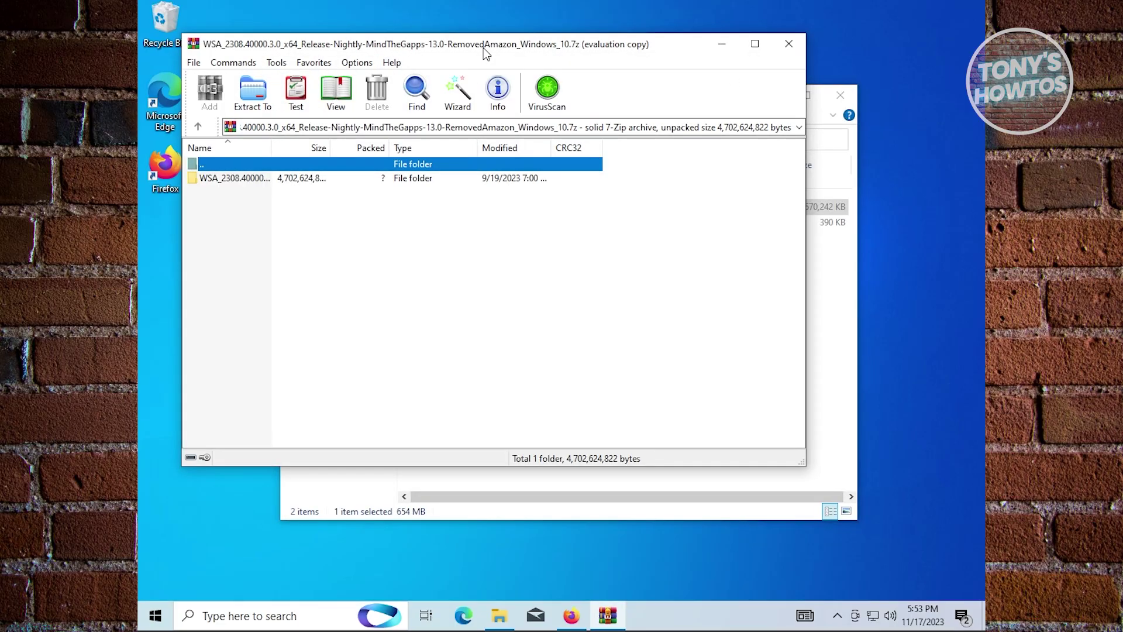
left_click_drag(483, 53, 665, 43)
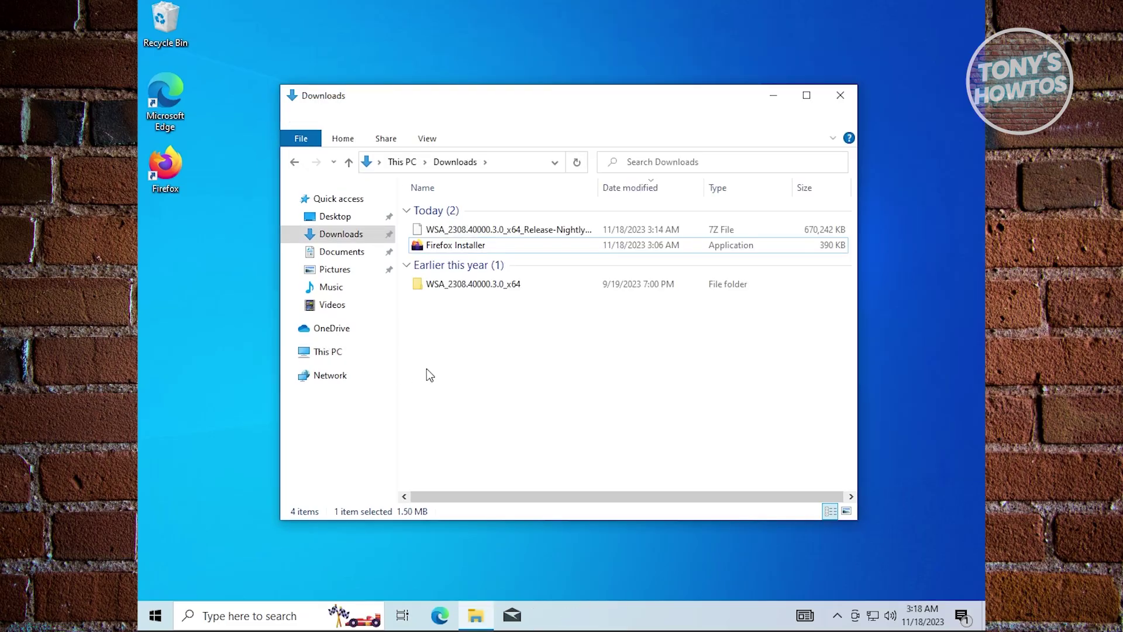
Open the WSA_2308.40000.3.0_x64 folder and run its Run.bat installer script
left_click(420, 285)
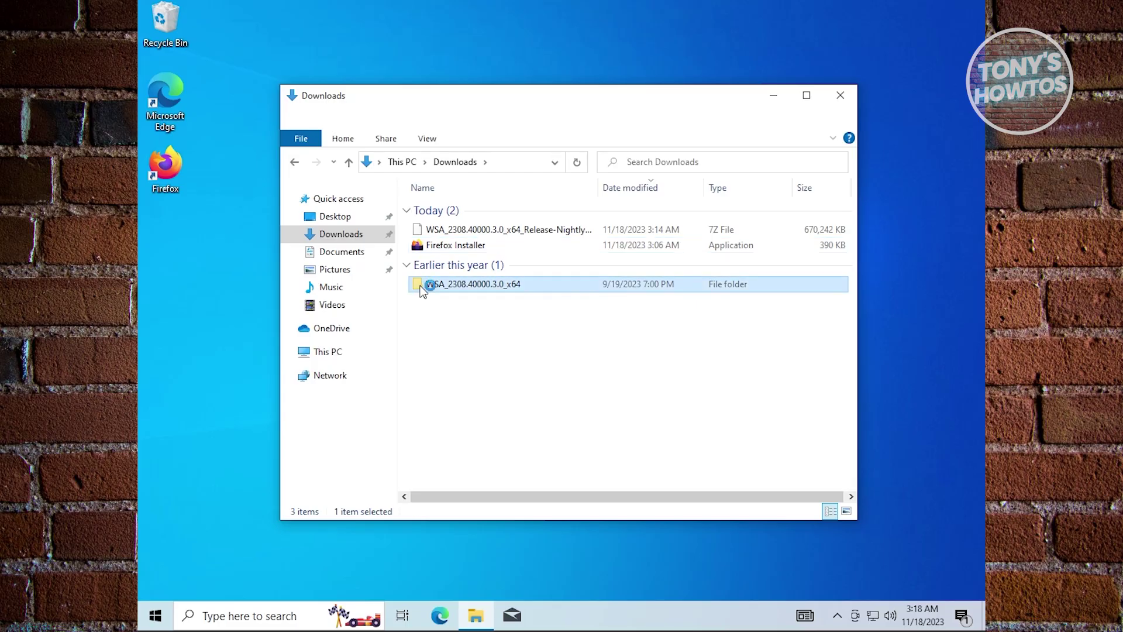
double_click(420, 285)
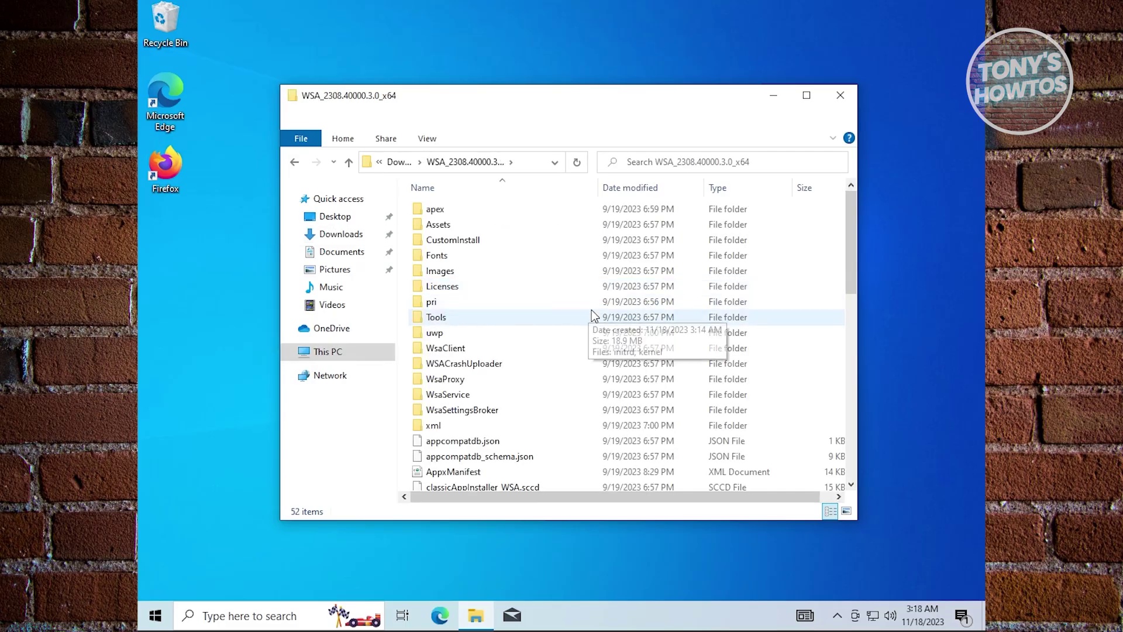
scroll(606, 313, "down", 3)
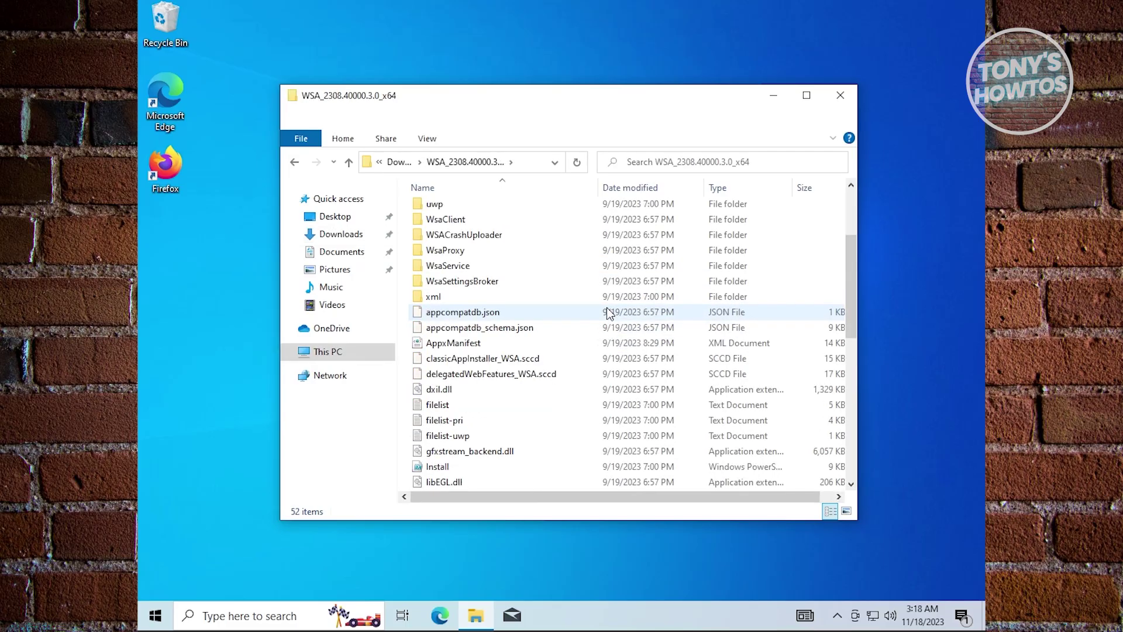
scroll(608, 314, "down", 1)
scroll(608, 314, "down", 2)
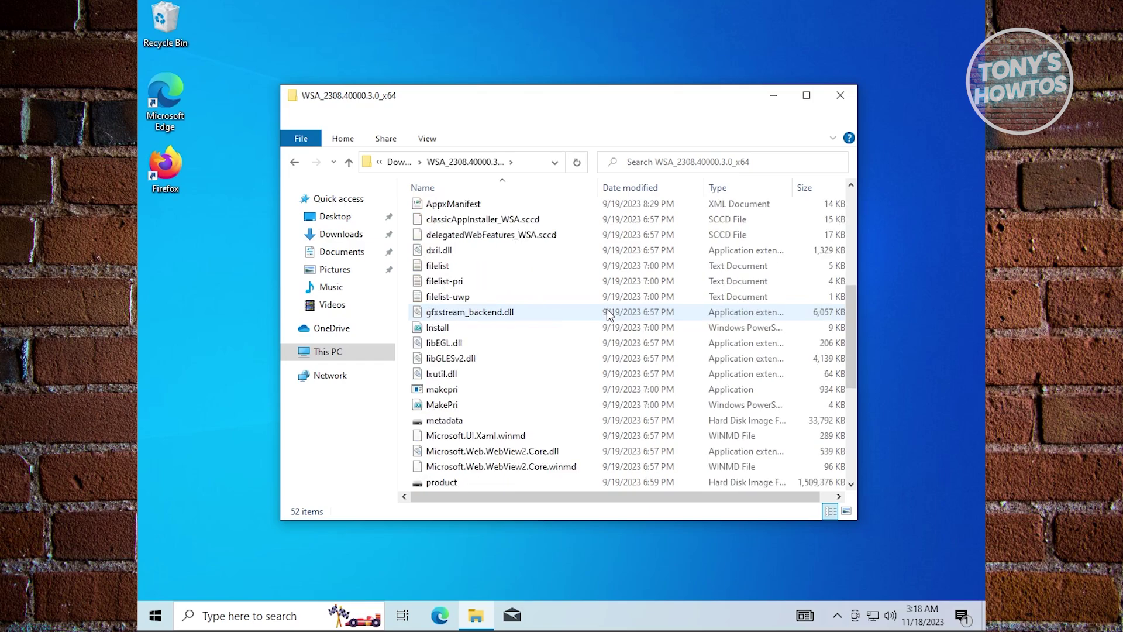
scroll(608, 314, "down", 2)
scroll(608, 314, "down", 4)
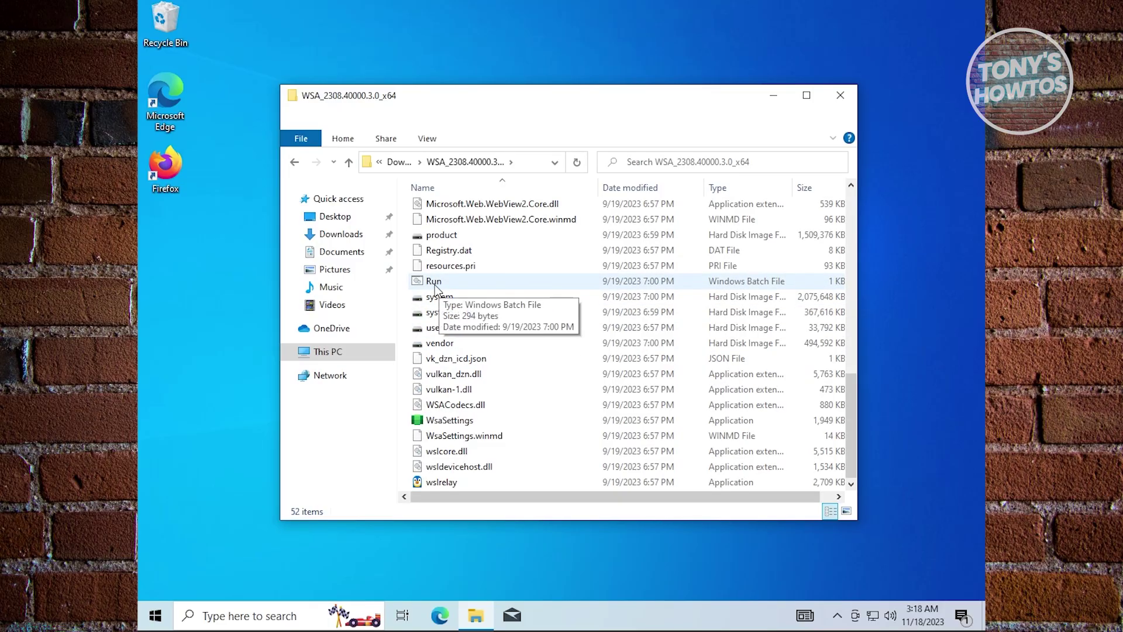
double_click(418, 284)
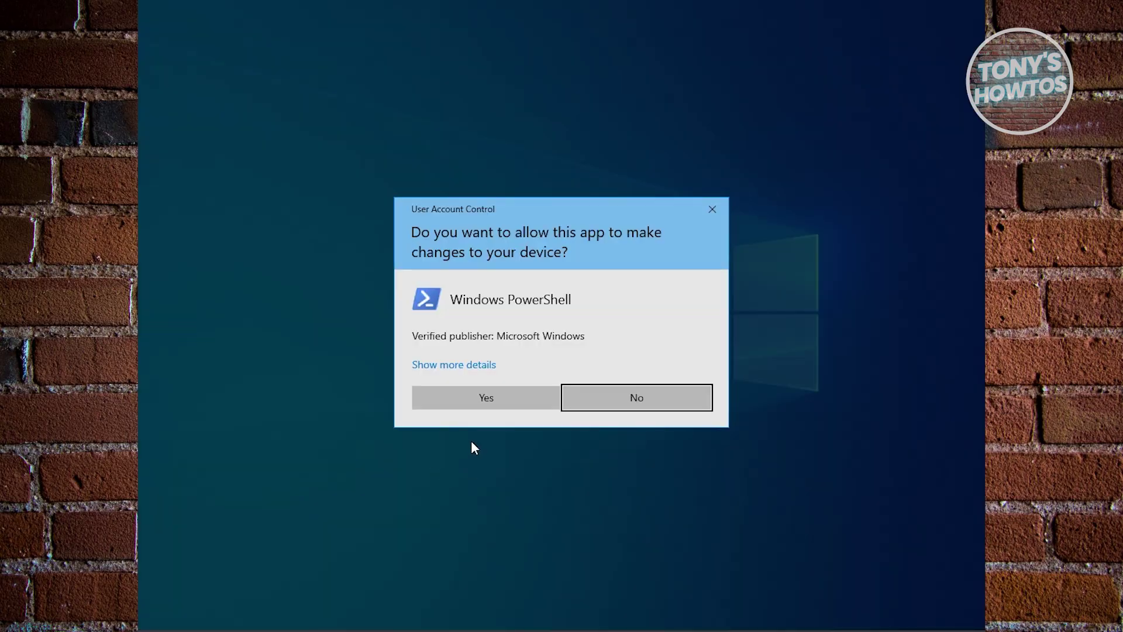
Approve the PowerShell UAC prompt so the MagiskOnWSA installer runs through to All Done
left_click(486, 399)
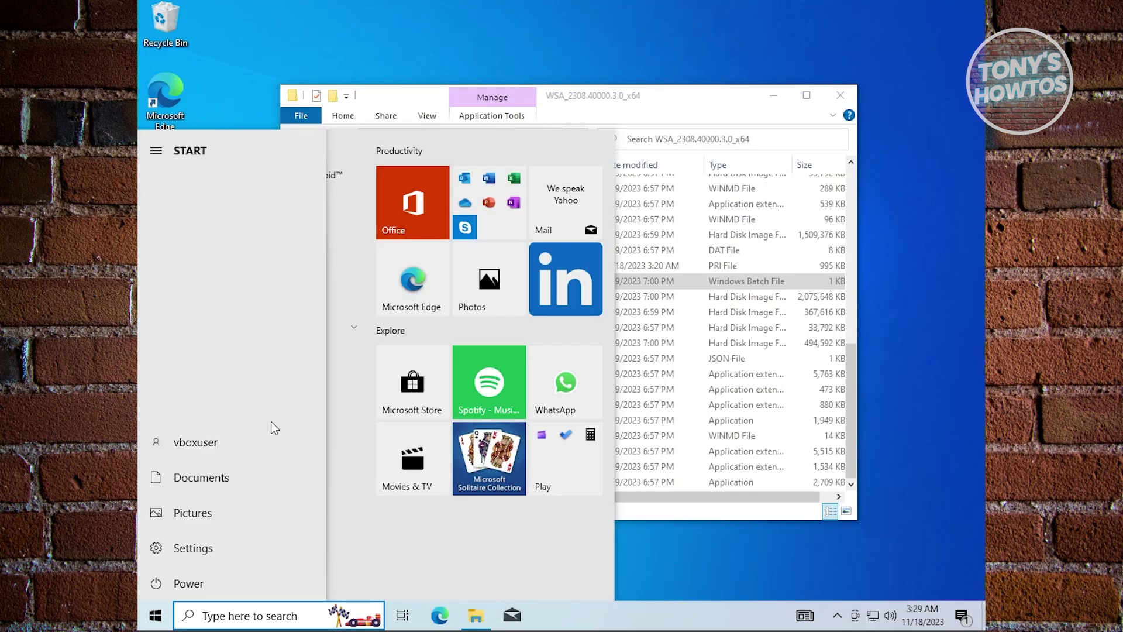
Restart the computer from the Start menu's Power options
left_click(185, 583)
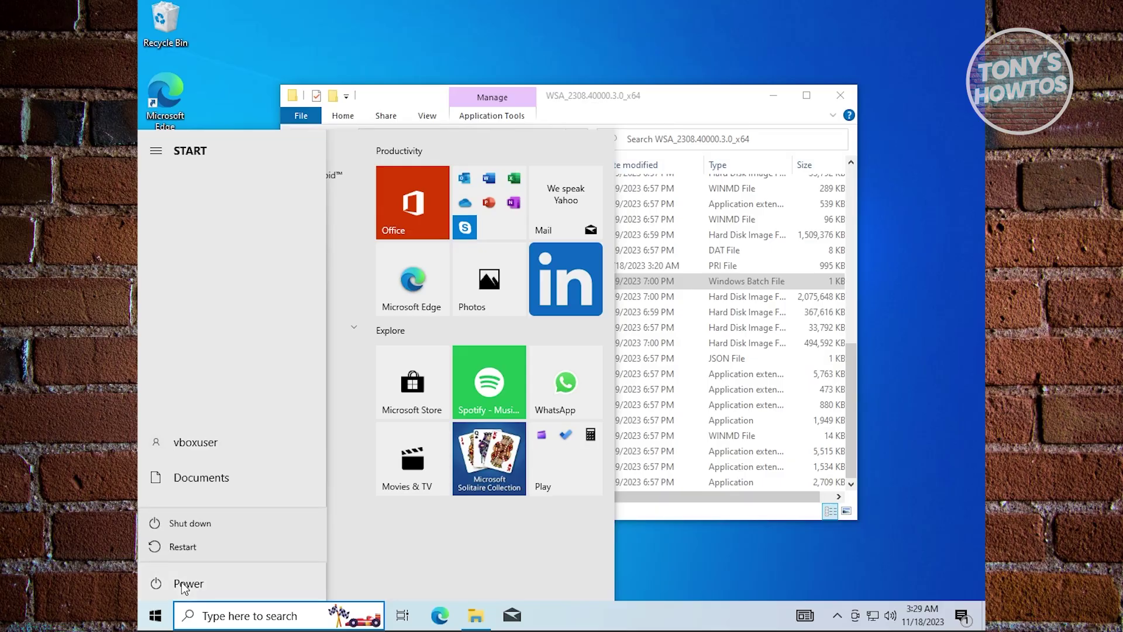
left_click(201, 546)
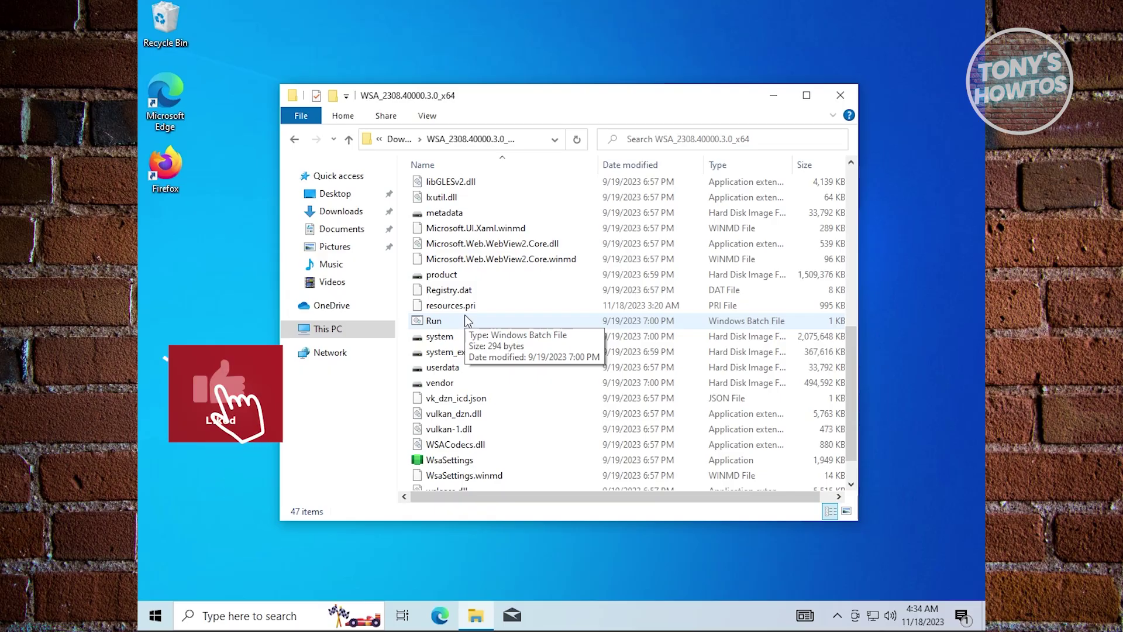
Search 'windows' in the taskbar and launch Windows Subsystem for Android from Best match
left_click(253, 614)
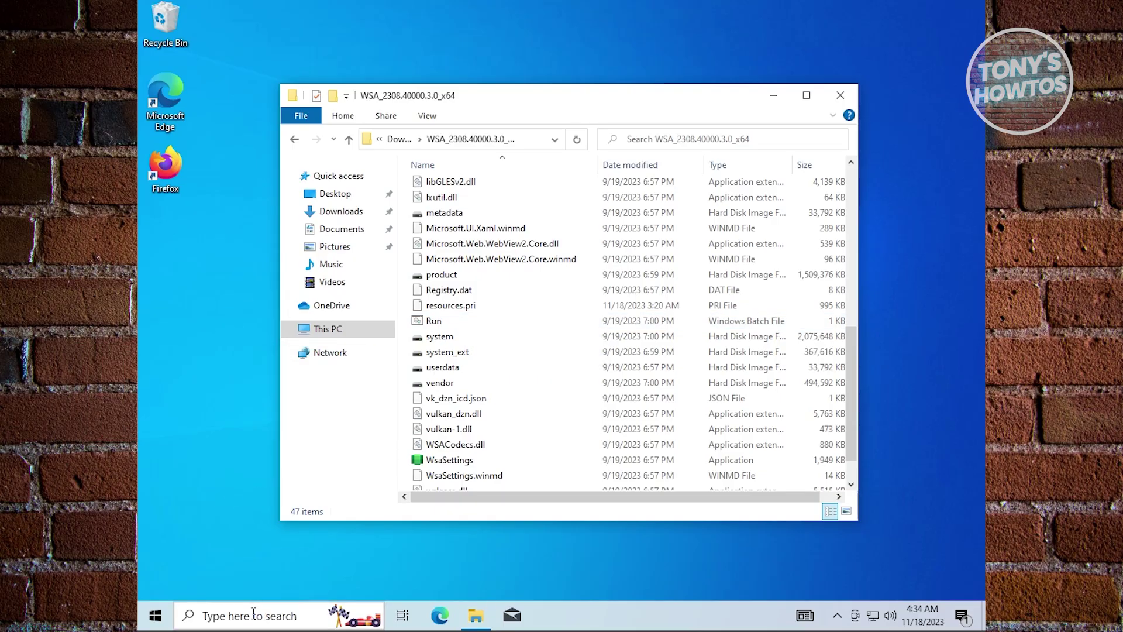
type("windows")
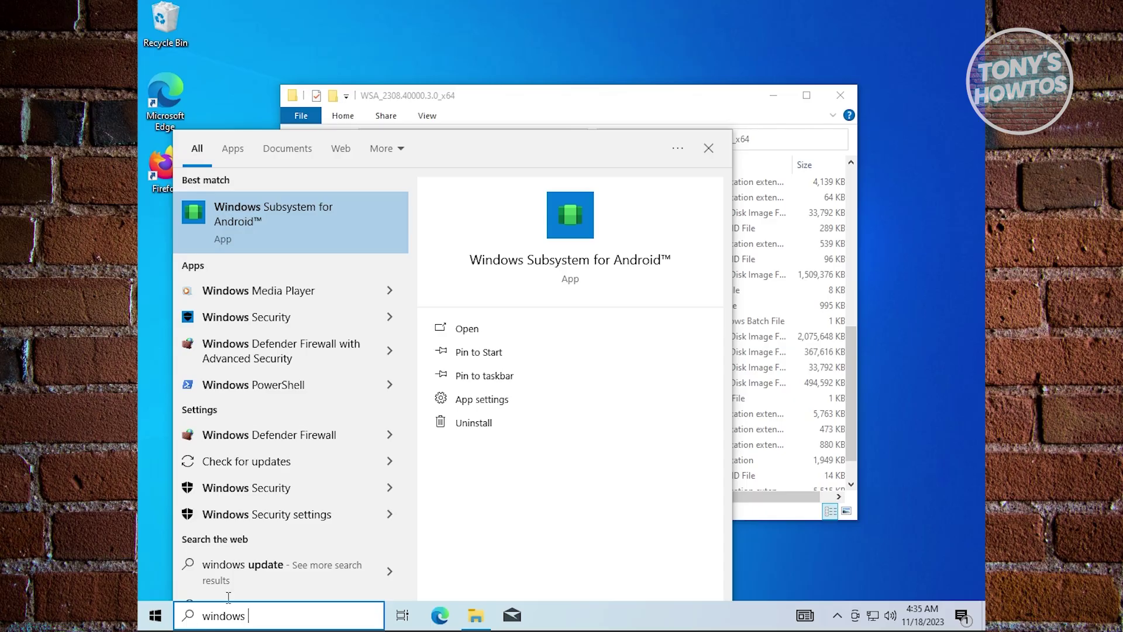
left_click(320, 222)
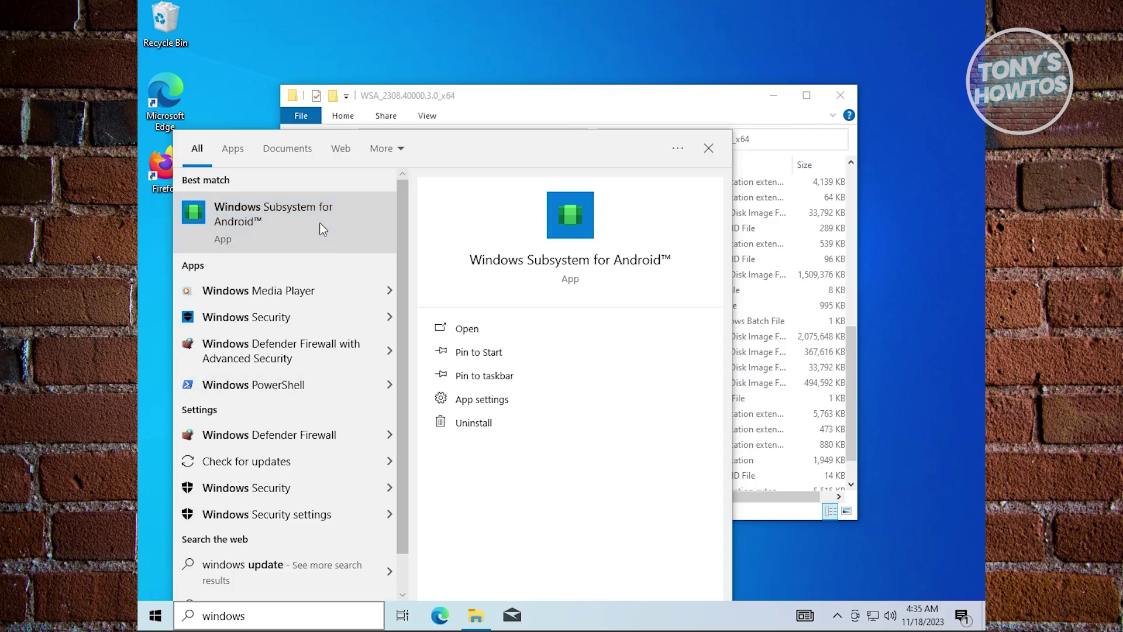